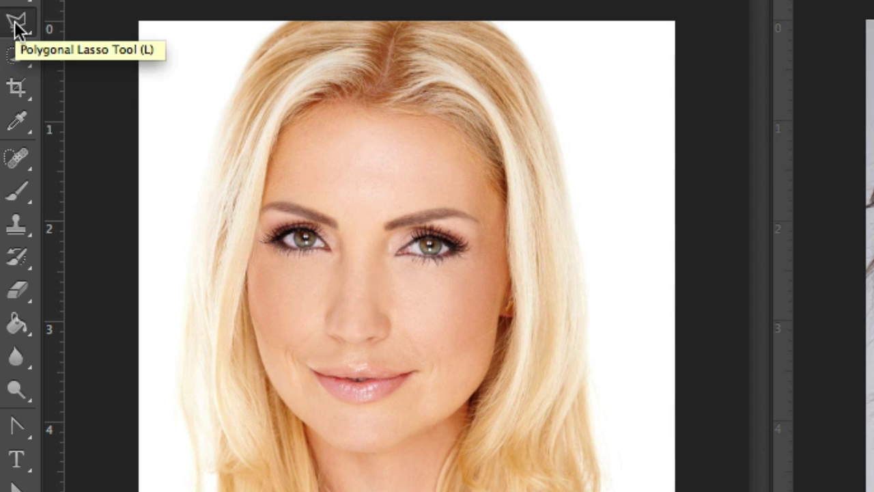
- With the Polygonal Lasso, trace the blonde face's left side from brow centre down to the chin
left_click(16, 24)
left_click(340, 181)
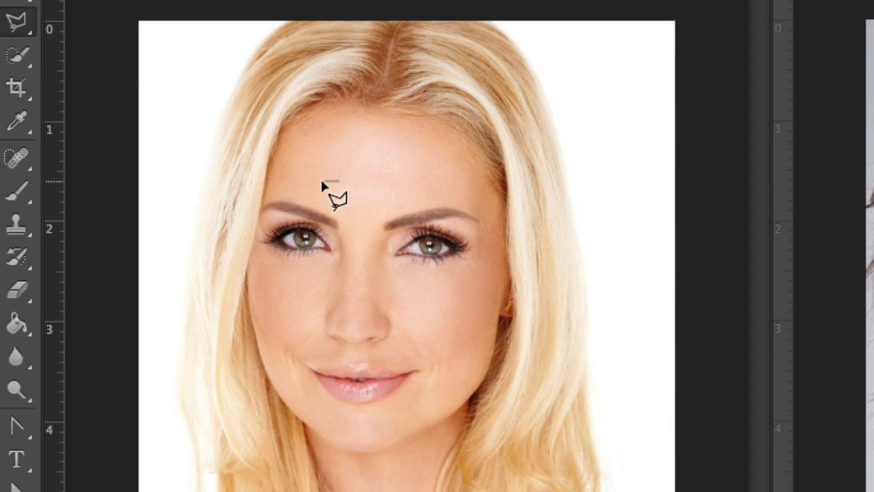
left_click(279, 175)
left_click(266, 189)
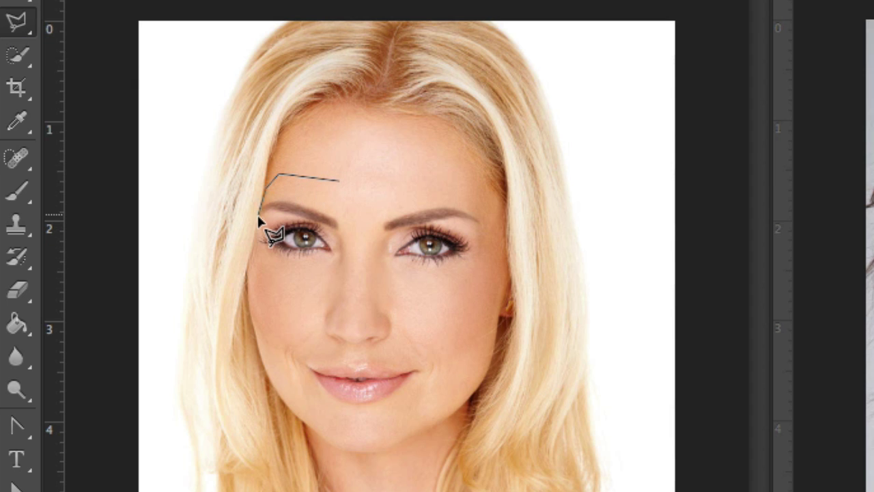
left_click(253, 264)
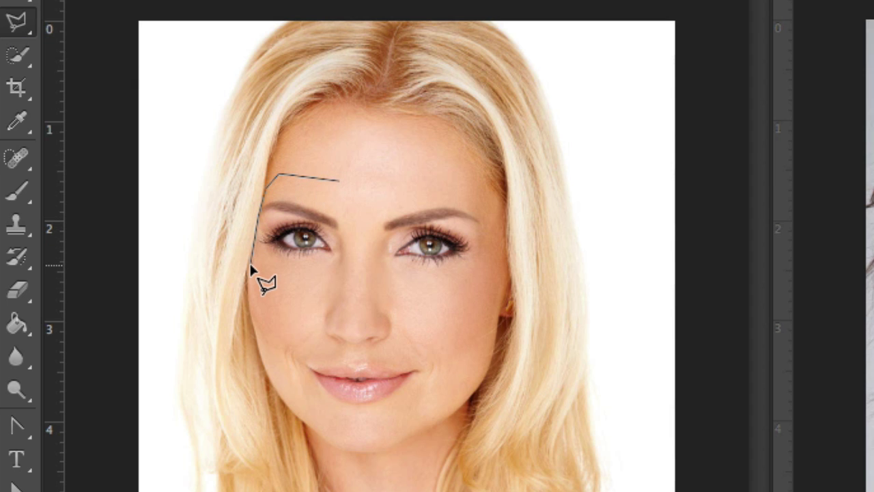
left_click(273, 361)
left_click(327, 425)
left_click(369, 432)
- Continue the outline up the right jaw and across the right brow, closing the face selection
left_click(400, 428)
left_click(458, 386)
left_click(480, 347)
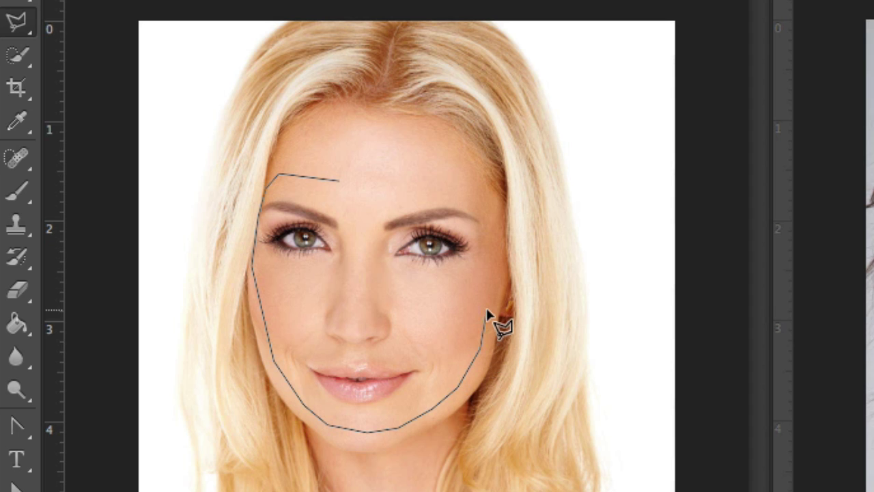
left_click(492, 203)
left_click(463, 189)
left_click(427, 188)
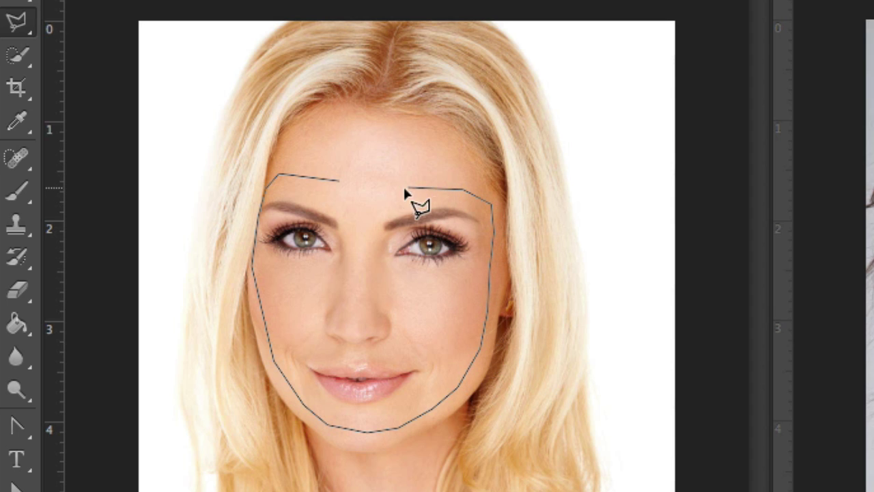
double_click(362, 196)
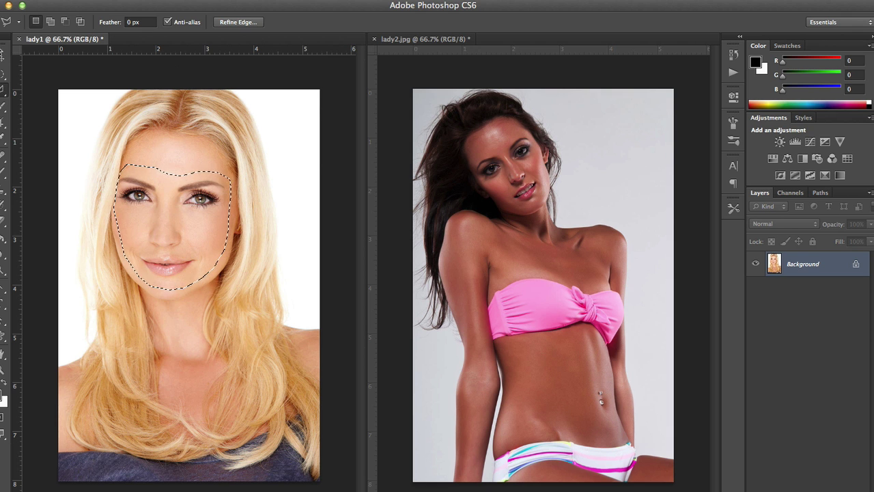
- Paste the blonde face into lady2.jpg as Layer 1, move it over the model's head, and resize it
key("v")
left_click(458, 266)
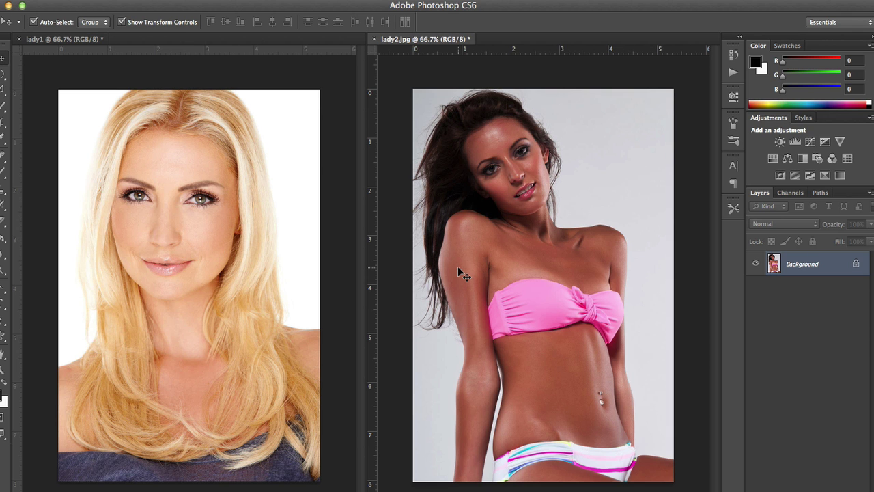
key("super+v")
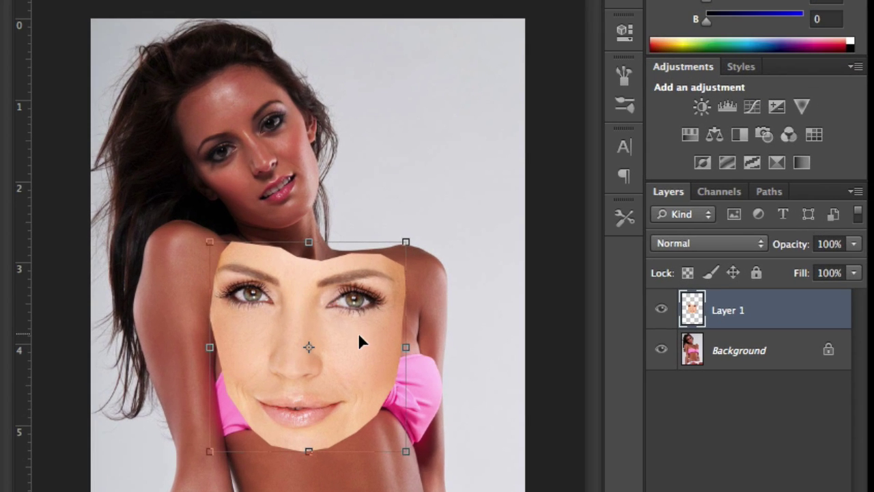
left_click_drag(358, 334, 354, 198)
left_click_drag(394, 104, 378, 80)
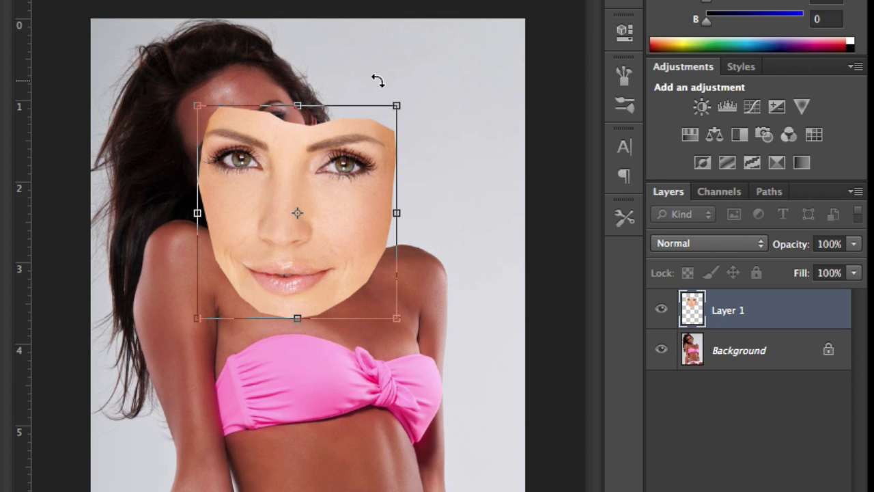
- Lower Layer 1 opacity to 59%, then rotate, shrink and move the face over the model's face
left_click(854, 244)
left_click_drag(853, 263, 809, 268)
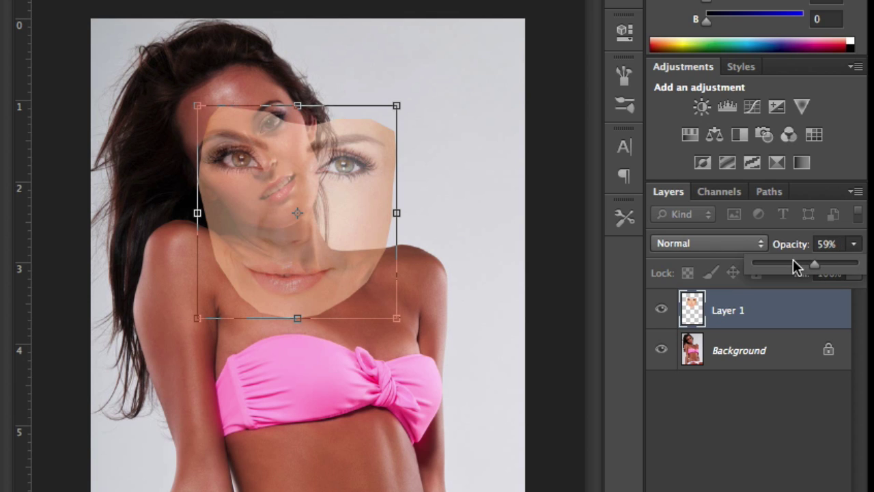
left_click_drag(423, 88, 354, 40)
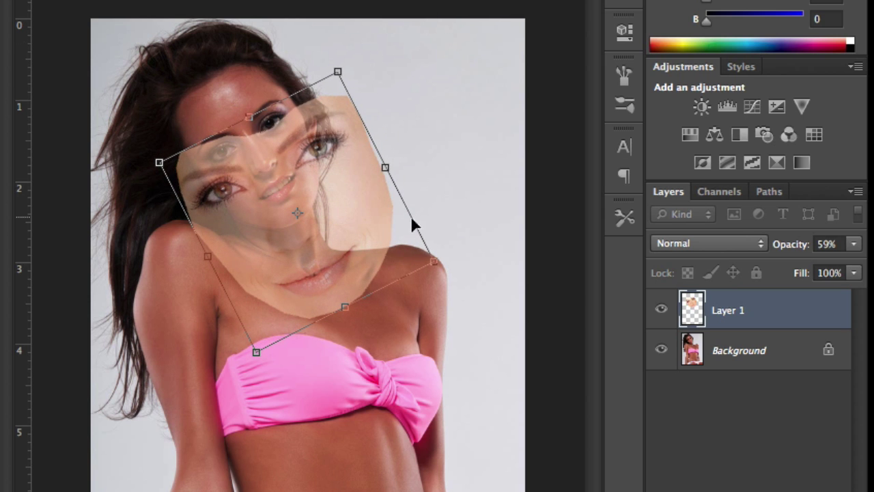
left_click_drag(434, 260, 334, 199)
left_click_drag(266, 176, 283, 139)
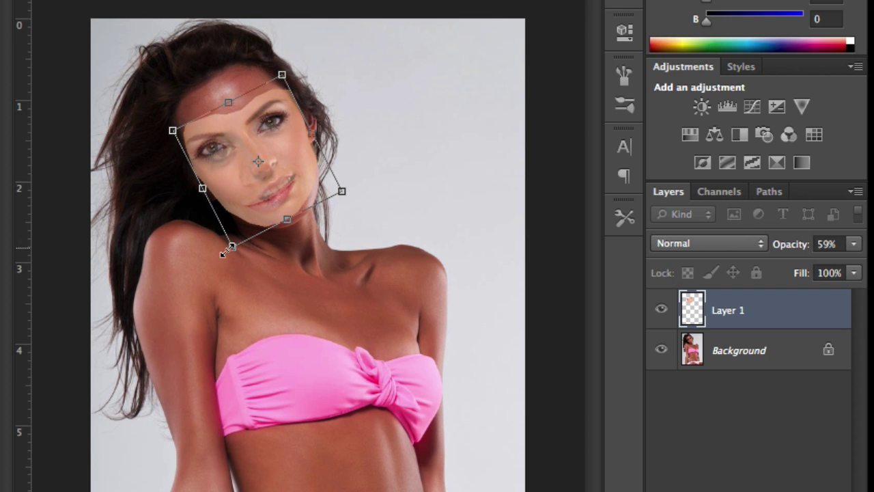
- Fine-tune the face's tilt and size, nudge it down and right, and apply the transform
left_click_drag(216, 266, 223, 271)
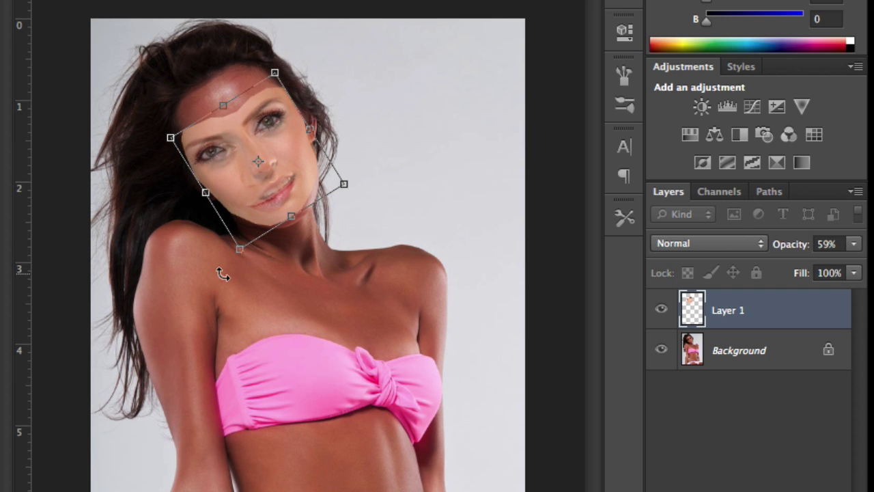
key("ctrl+plus")
scroll(222, 273, "up", 4)
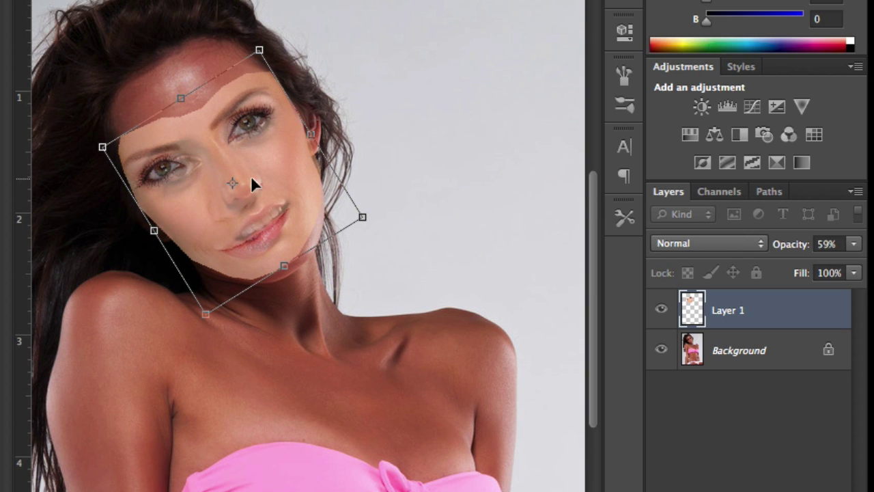
mouse_move(291, 168)
left_mouse_down()
mouse_move(281, 163)
mouse_move(298, 179)
left_mouse_up()
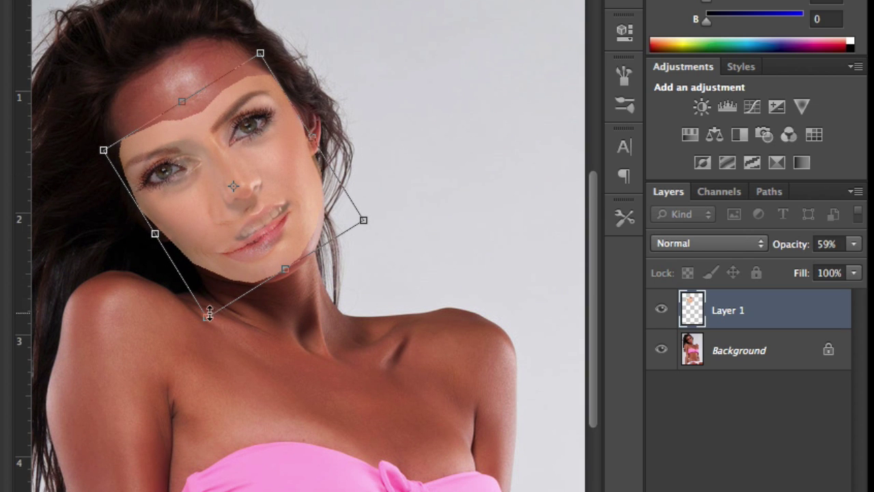
left_click_drag(208, 316, 243, 295)
key("Down")
key("Down")
key("Down")
key("Down")
key("Down")
key("Down")
key("Down")
key("Down")
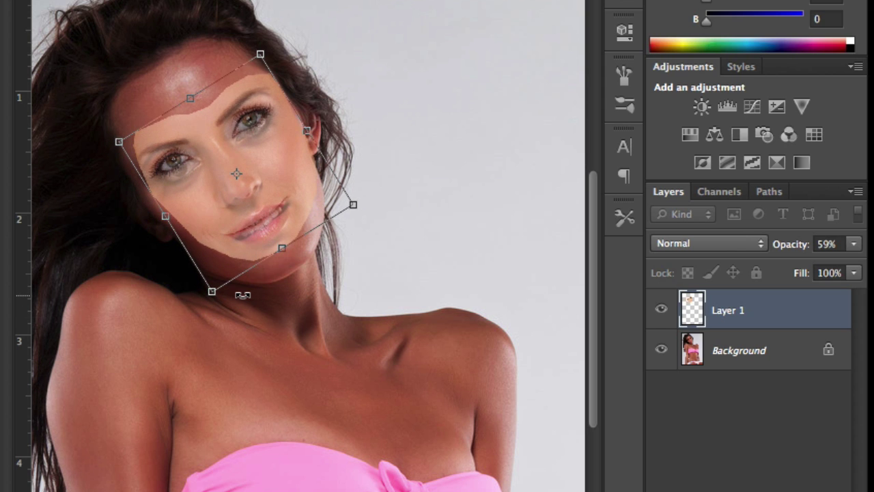
key("Right")
key("Right")
key("Right")
key("Right")
key("Right")
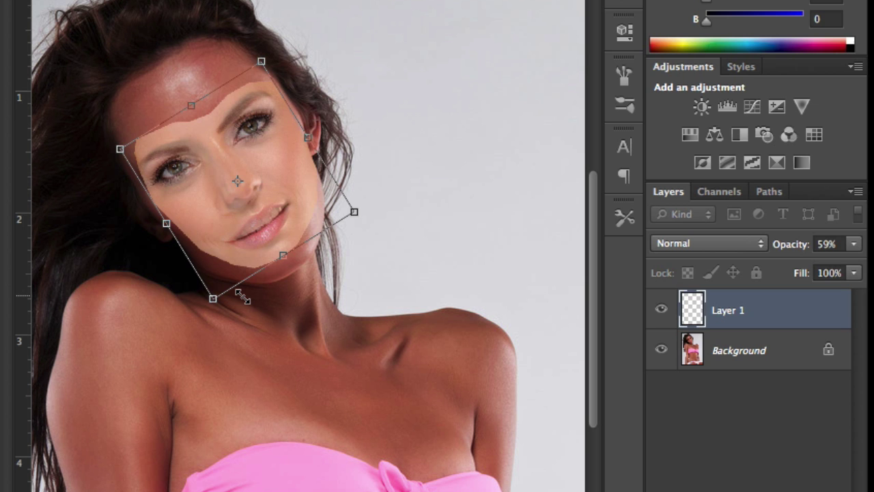
key("Return")
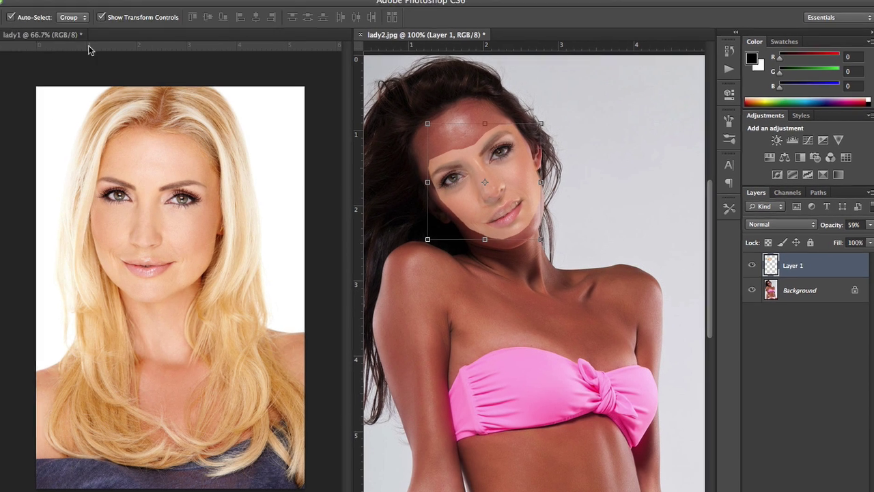
- Create a Background copy layer and load Layer 1's pasted face outline as a selection
key("m")
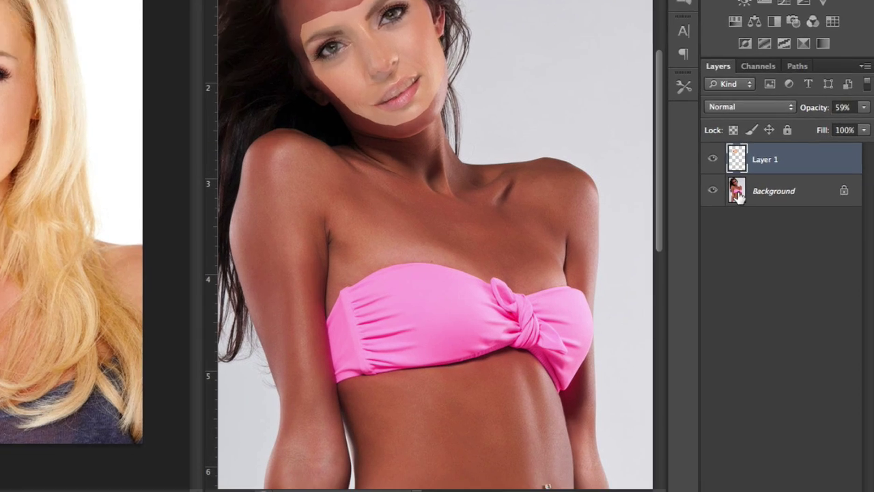
left_click_drag(776, 293, 797, 478)
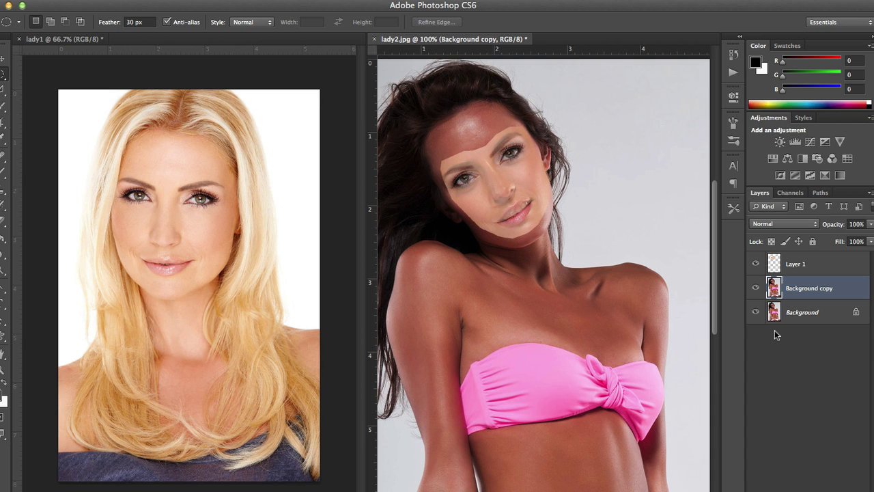
left_click(773, 263)
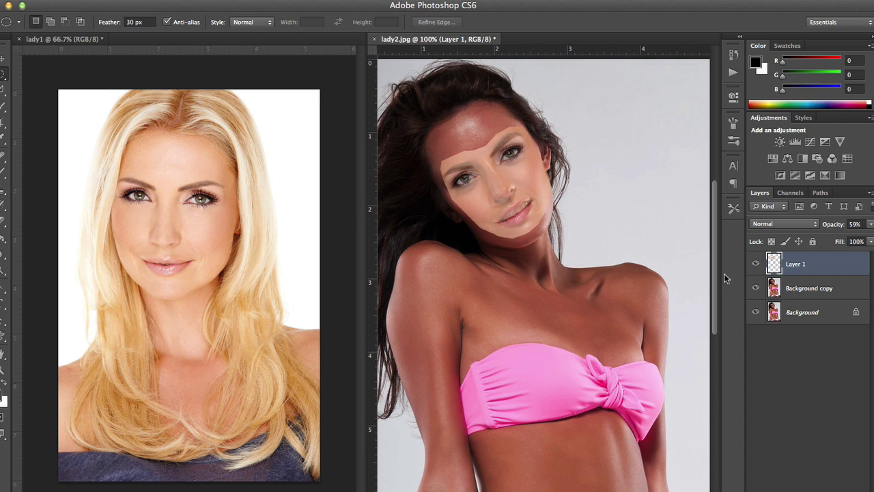
left_click(774, 265, "super")
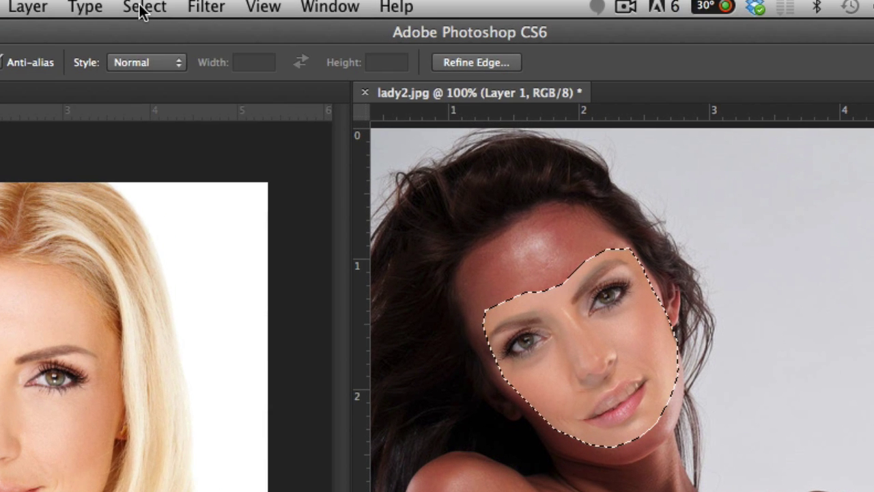
- Contract the face selection by 7 pixels using Select > Modify > Contract
left_click(142, 10)
mouse_move(179, 285)
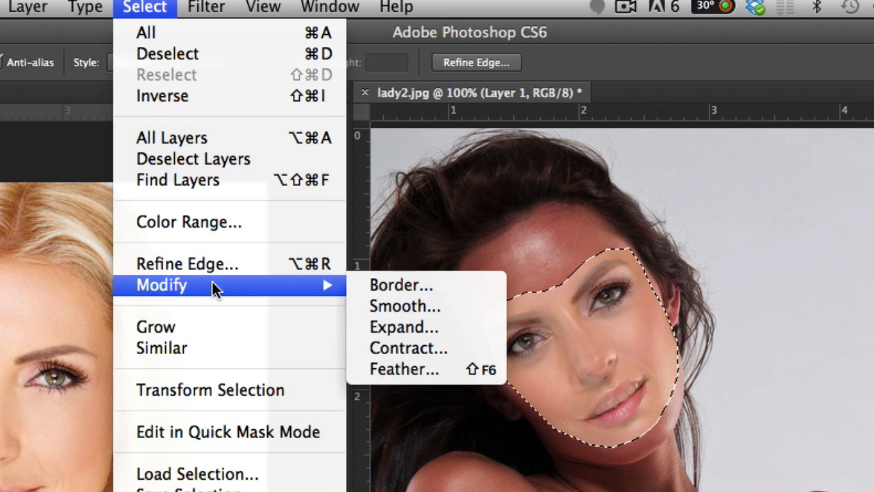
left_click(400, 347)
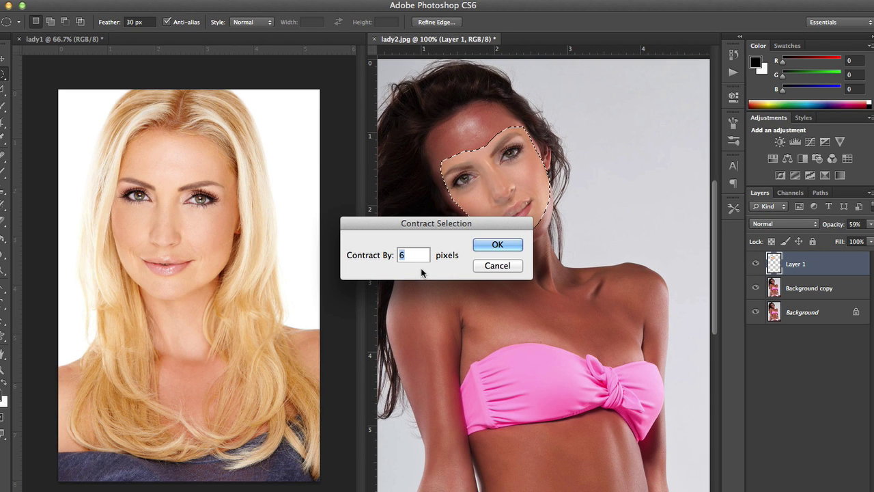
type("7")
left_click(477, 244)
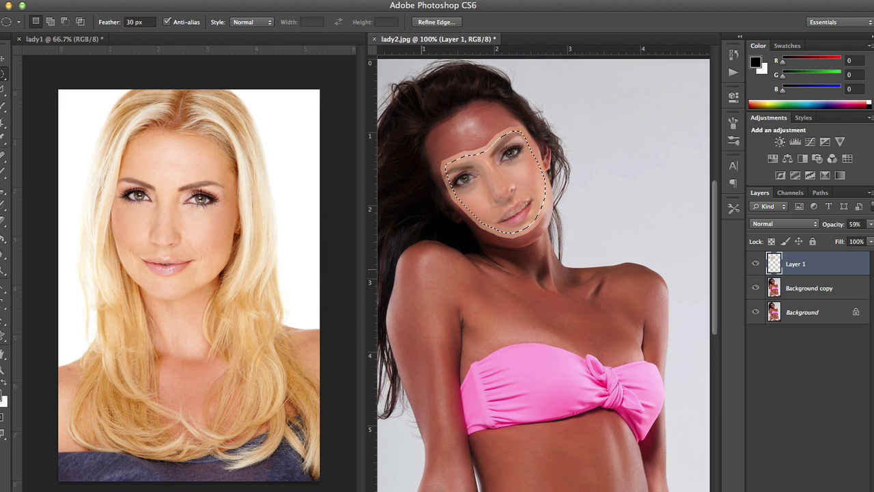
- Make Background copy the active layer and hide both Layer 1 and the Background layer
left_click(774, 289)
left_click(755, 264)
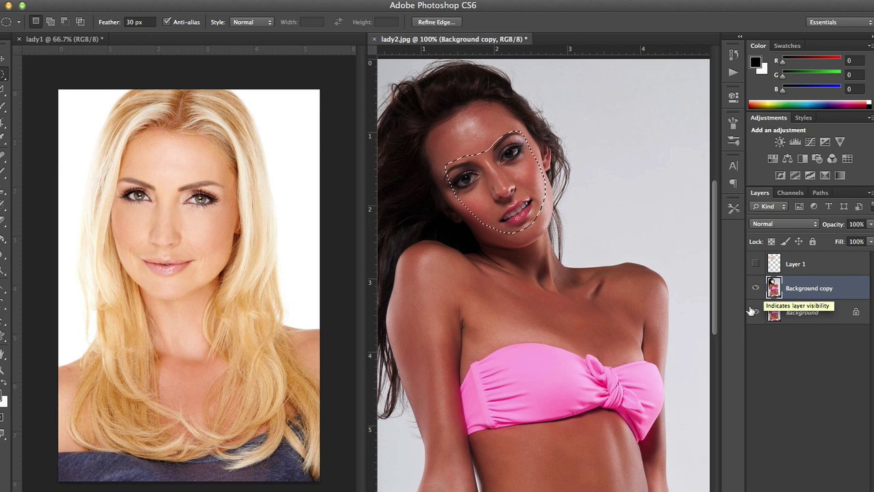
left_click(755, 312)
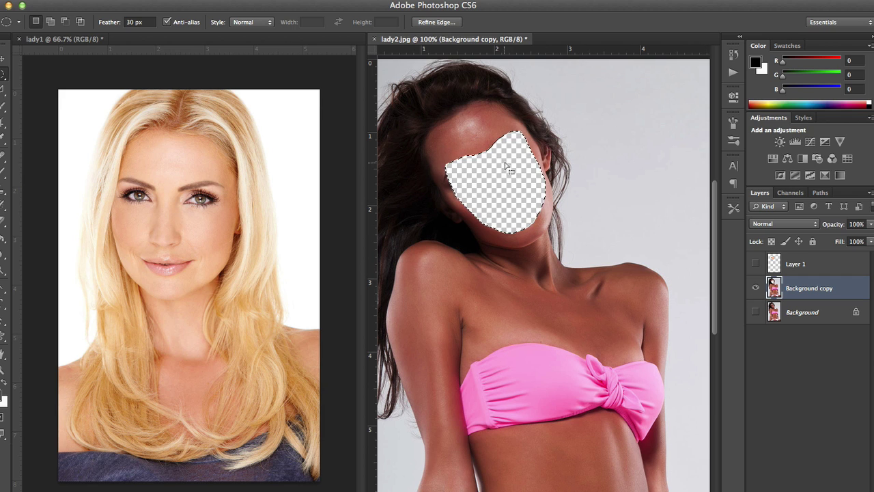
- Show Layer 1 again and set its opacity back to 100%
left_click(756, 265)
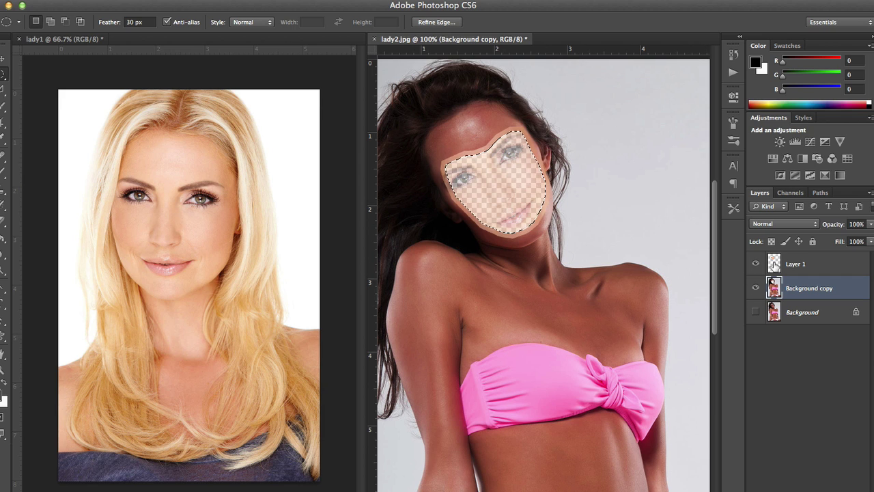
left_click(774, 264)
key("5")
key("9")
left_click(870, 226)
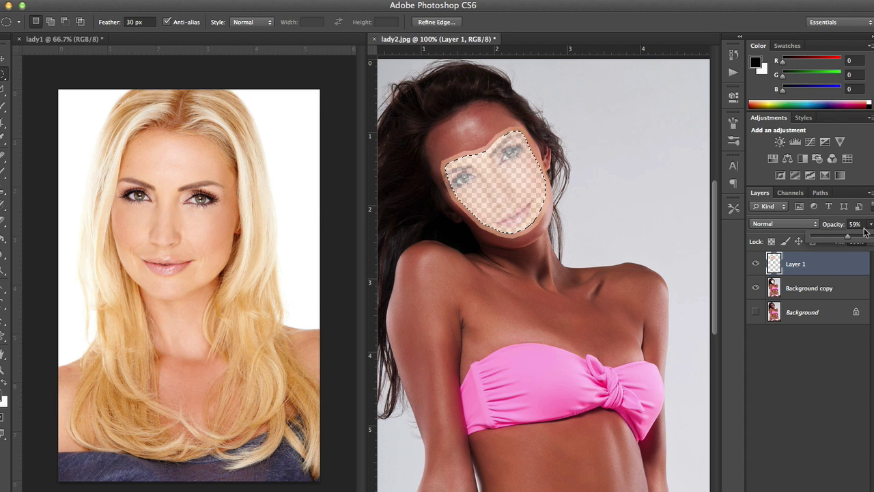
left_click_drag(858, 237, 872, 238)
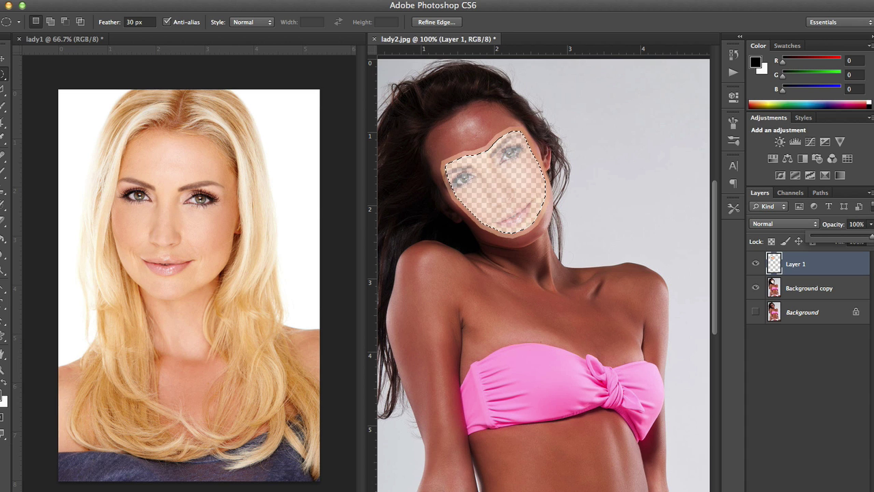
- Select Layer 1 with Background copy and apply Auto-Blend Layers with Seamless Tones and Colors
left_click(781, 291, "shift")
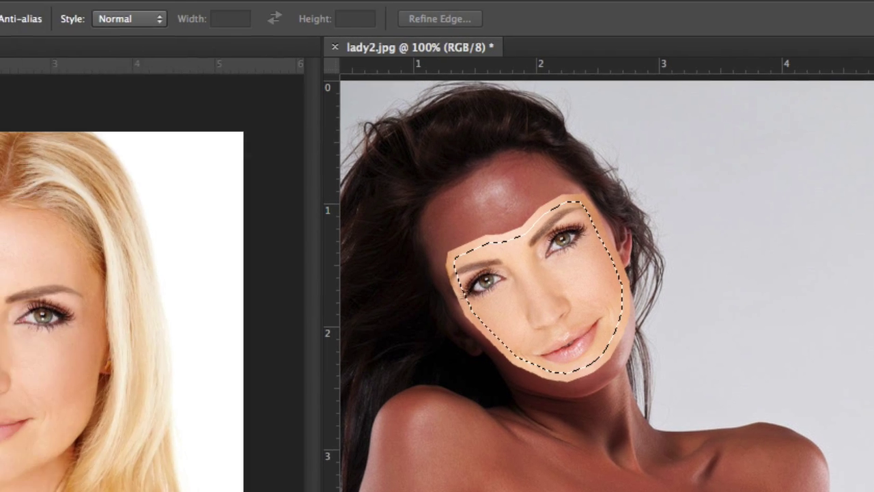
left_click(35, 11)
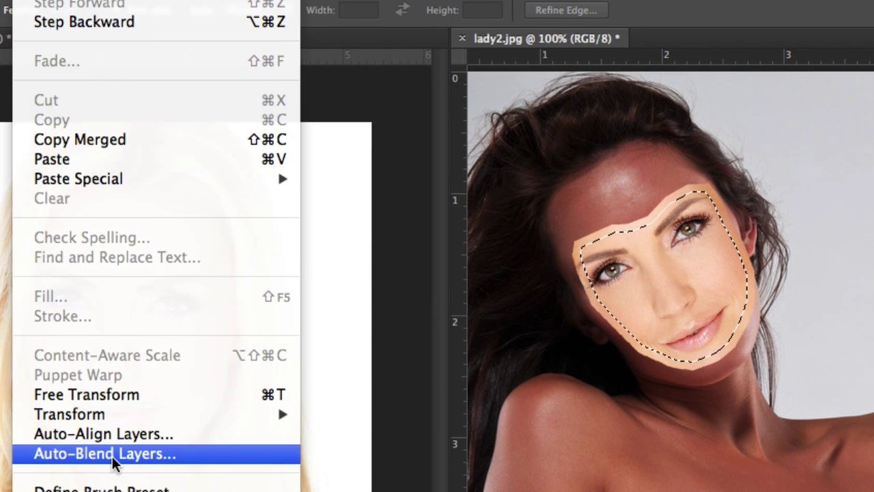
left_click(113, 463)
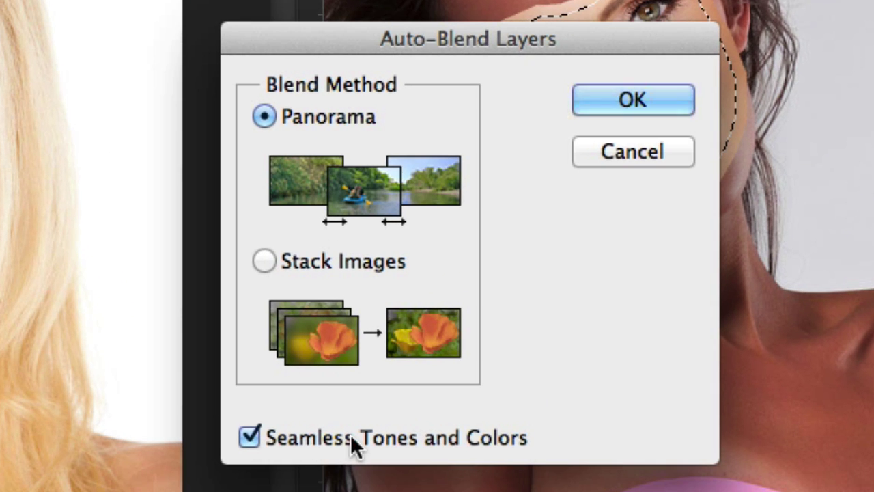
left_click(656, 96)
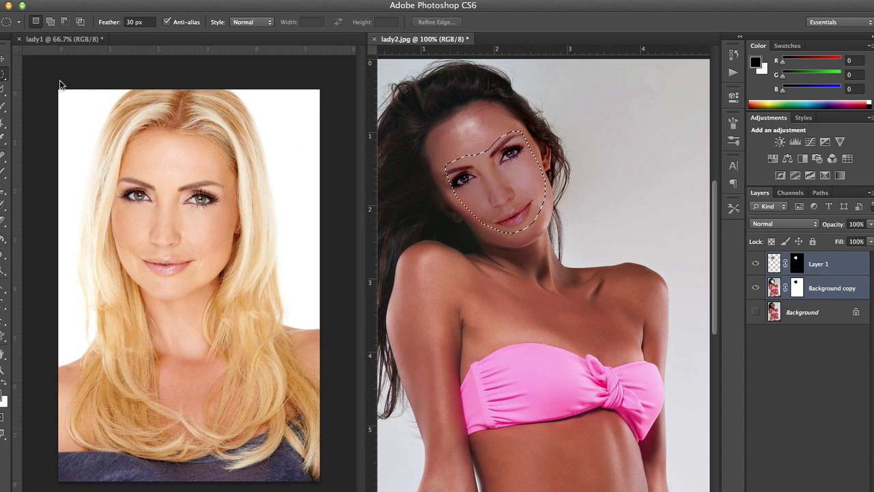
- Deselect, then toggle Layer 1's visibility repeatedly to compare the blended face with the original
key("ctrl+d")
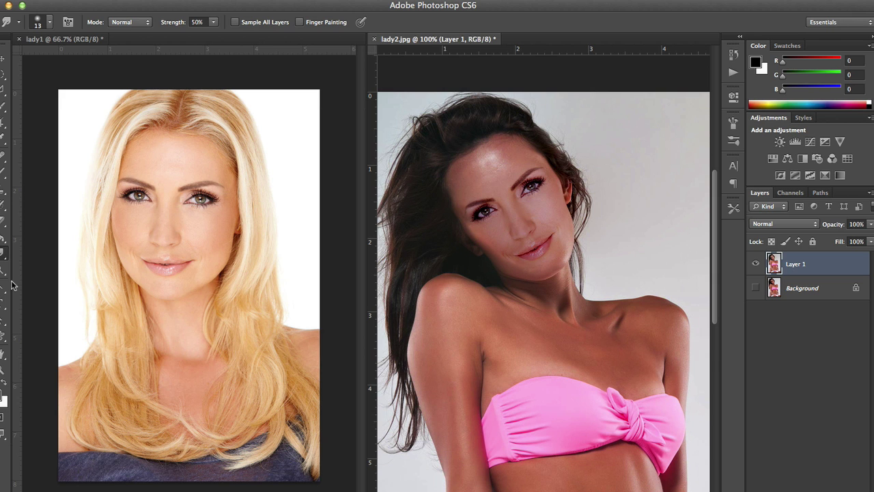
left_click(755, 264)
left_click(755, 265)
left_click(756, 265)
left_click(755, 265)
left_click(756, 265)
left_click(755, 265)
left_click(755, 269)
left_click(755, 269)
left_click(755, 269)
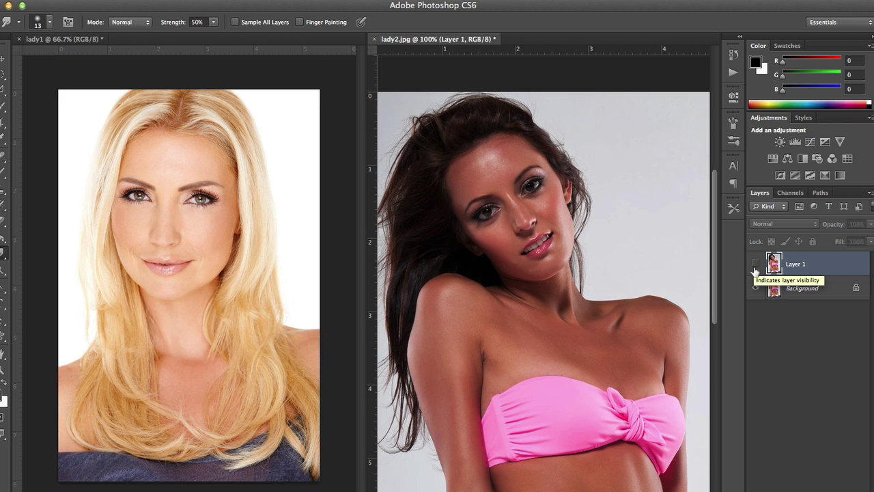
left_click(755, 269)
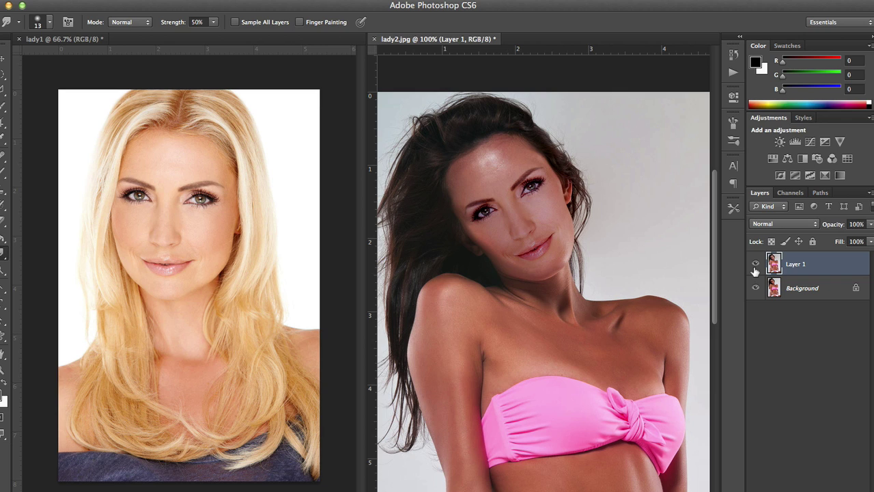